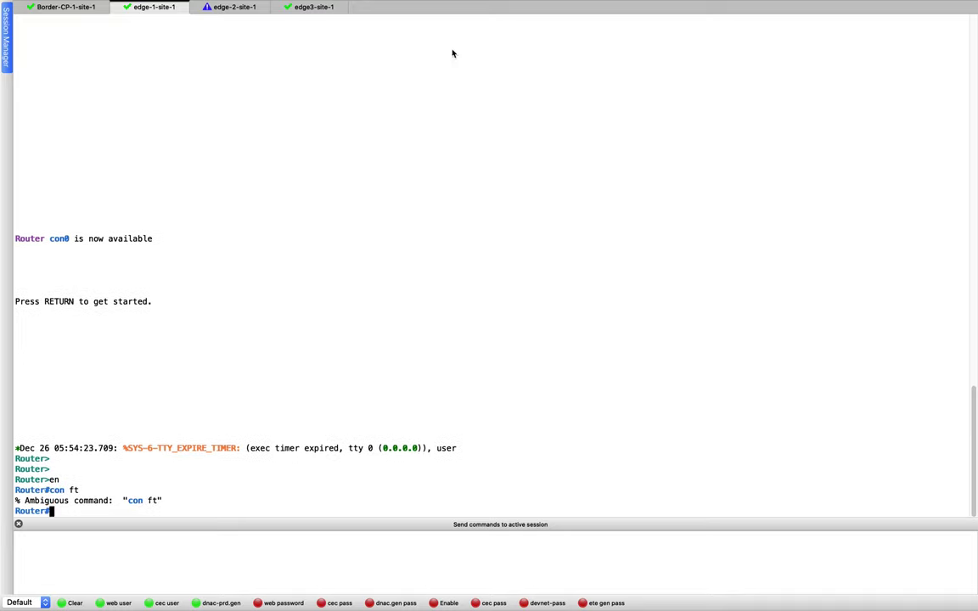
- Enter global configuration mode, clear the terminal display, and set the router's hostname to edge-1-site-1
type("conf t")
key("Return")
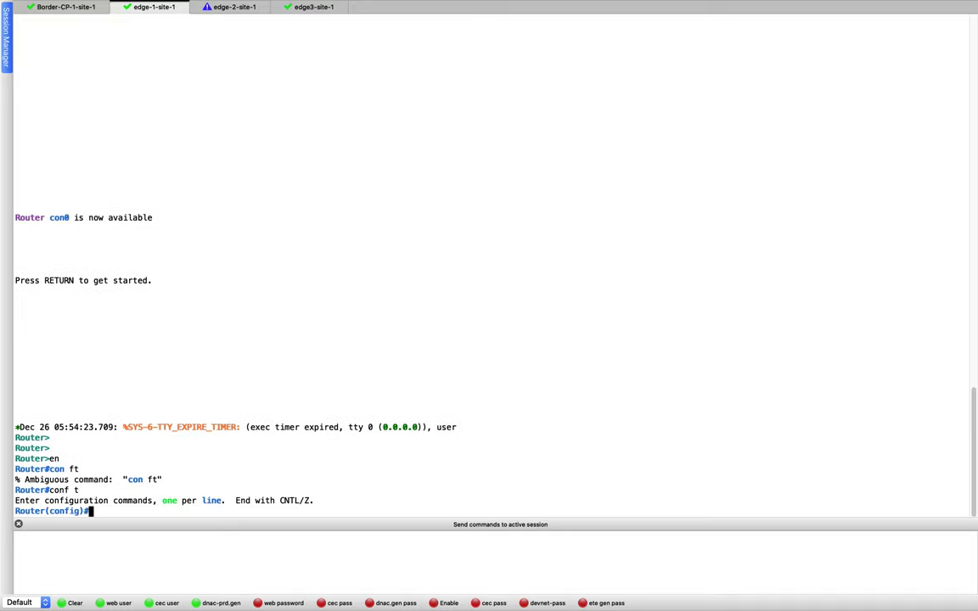
left_click(67, 603)
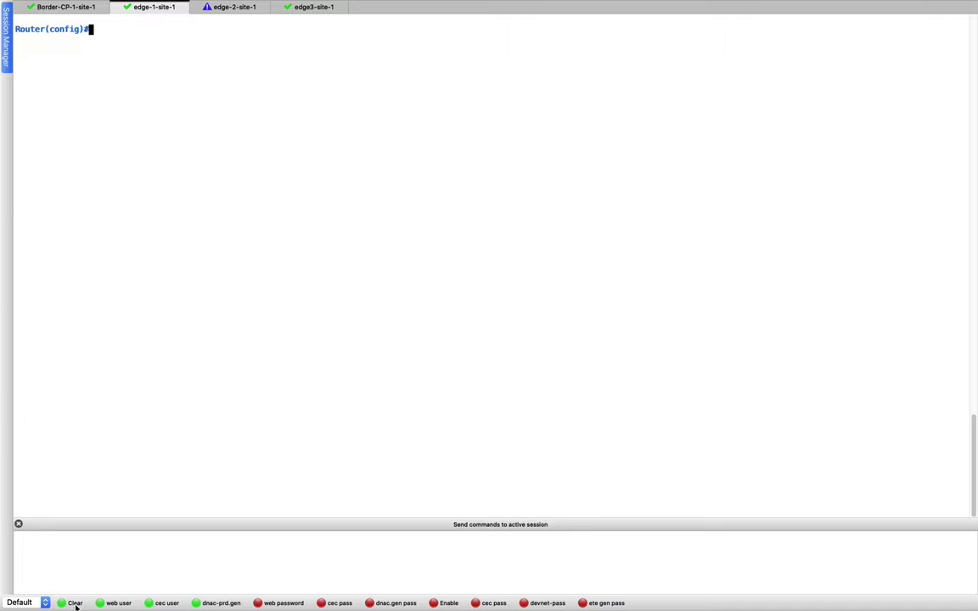
key("super+Tab")
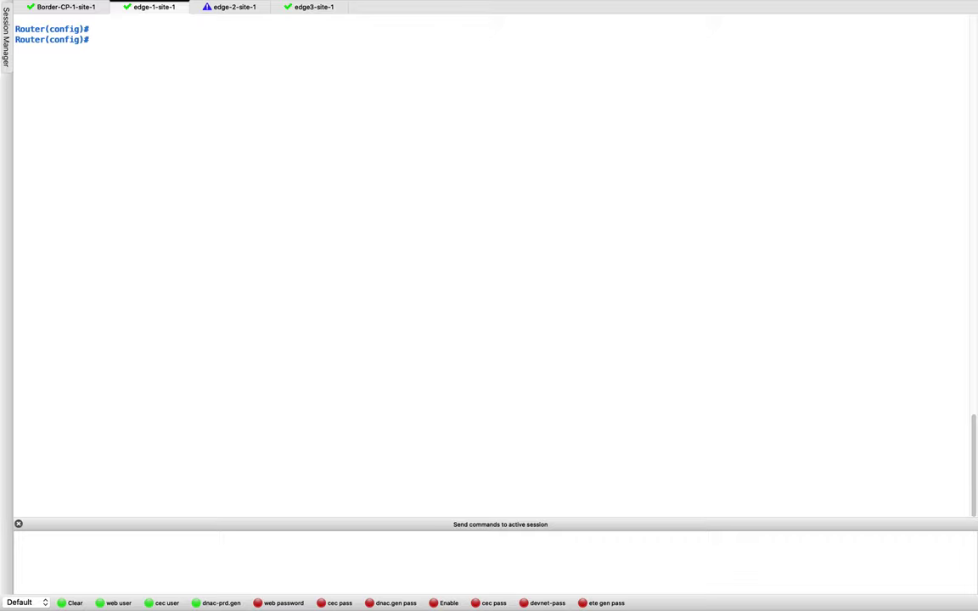
left_click(344, 212)
type("hostname edge-1-site-1")
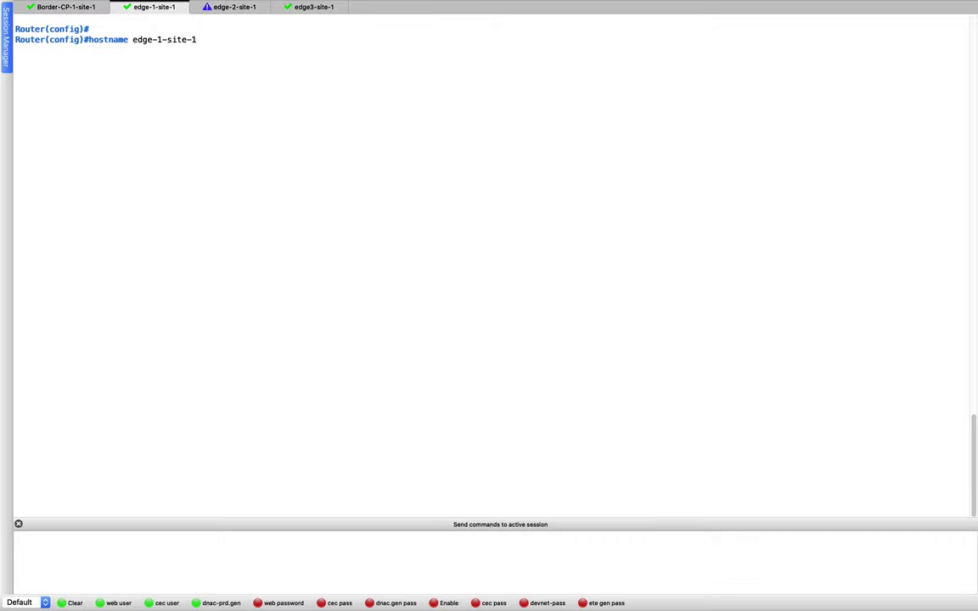
key("Return")
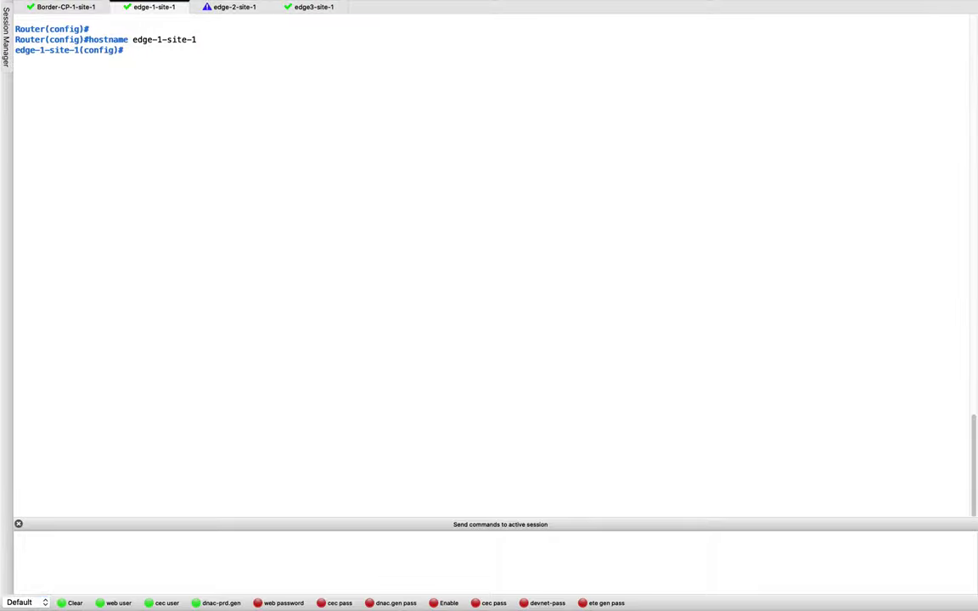
- Configure router isis on edge-1-site-1 with net 49.0000.0100.0000.0011.00, metric-style wide and log-adjacency-changes
left_click(339, 226)
key("super+v")
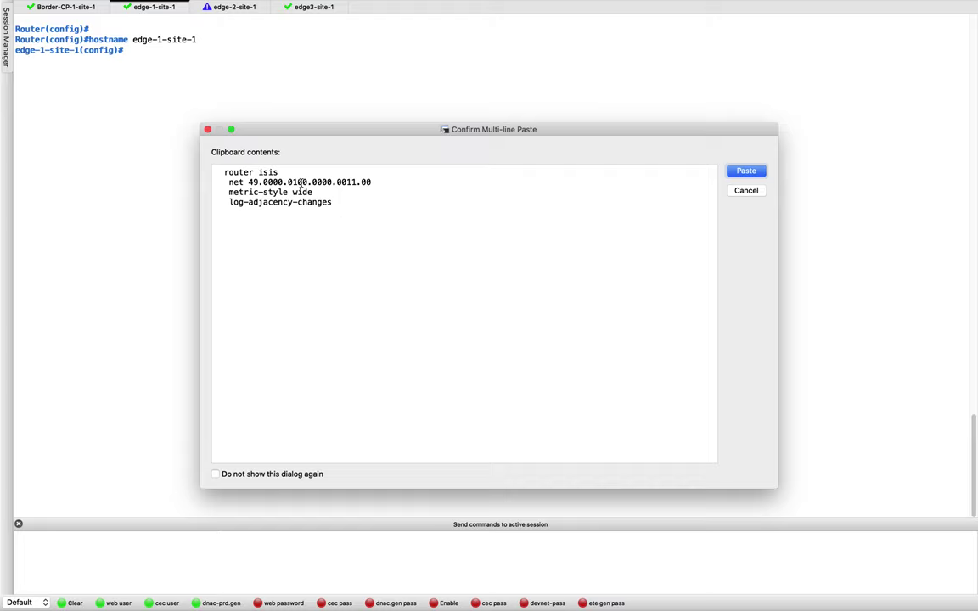
left_click_drag(356, 180, 288, 185)
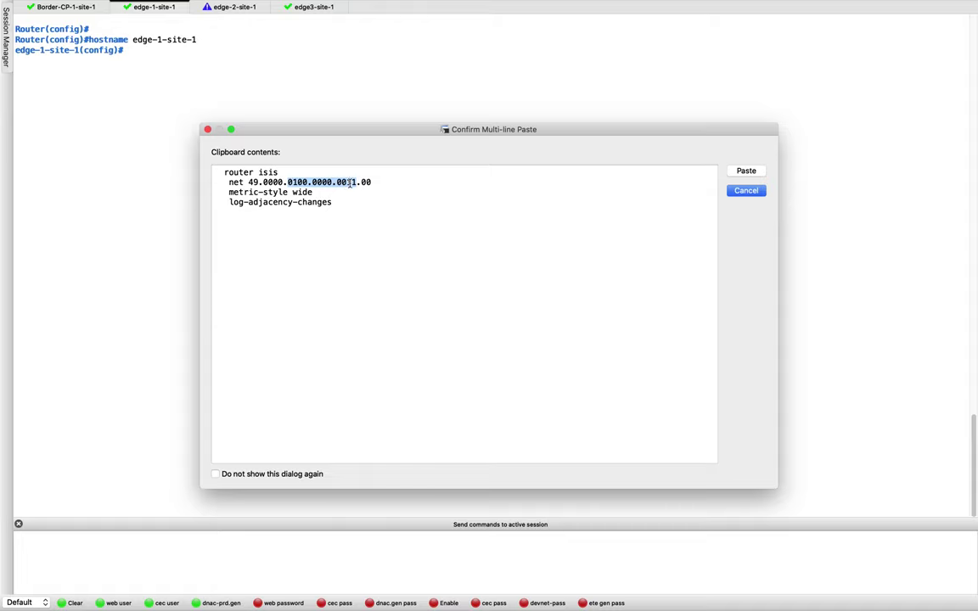
left_click(755, 174)
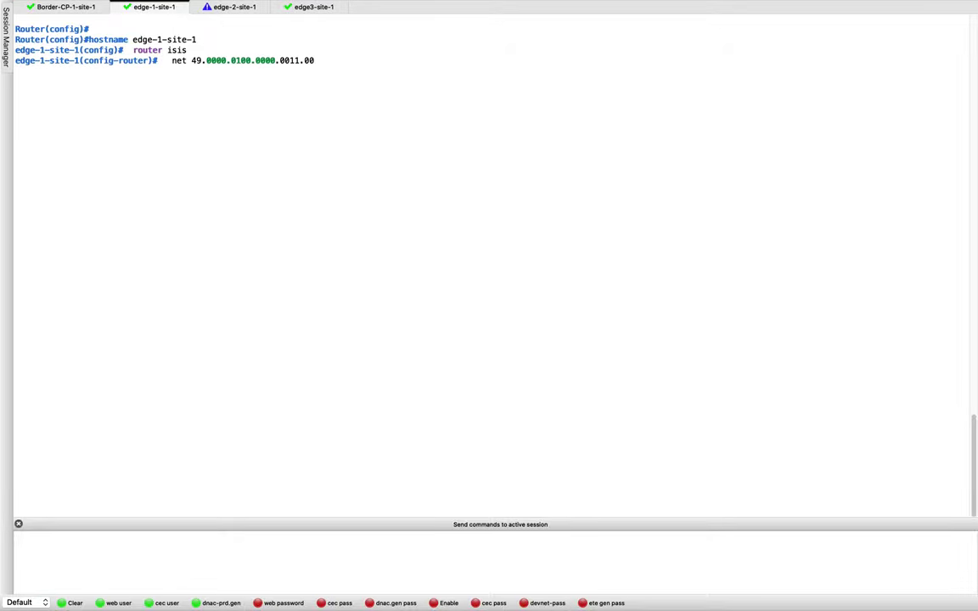
- Check the EVE topology in Chrome, and in SecureCRT configure edge-1-site-1's Loopback0 as 10.0.0.11/32 and GigabitEthernet1 as 10.1.1.1/30 with ip router isis and isis network point-to-point
key("ctrl+Up")
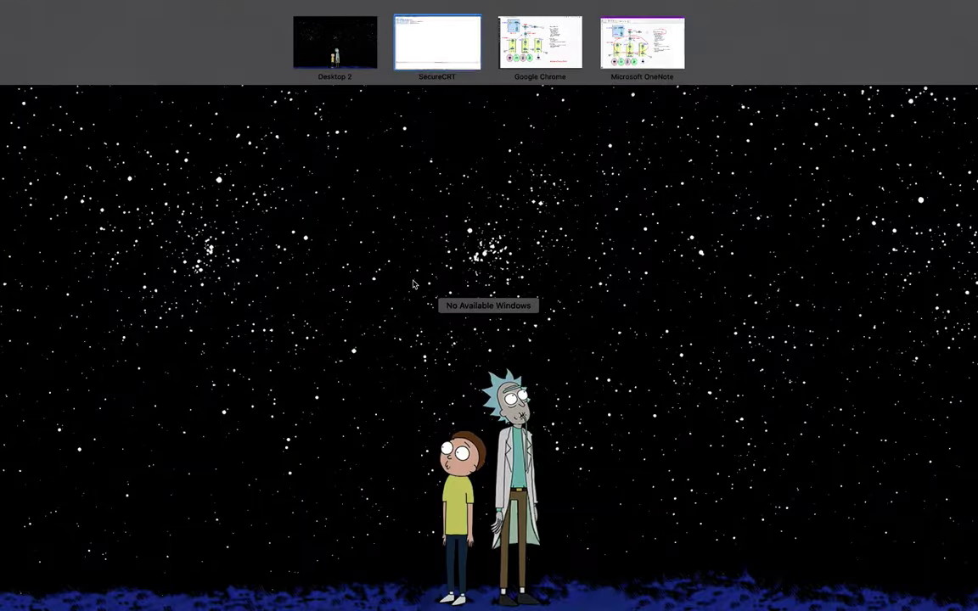
left_click(530, 63)
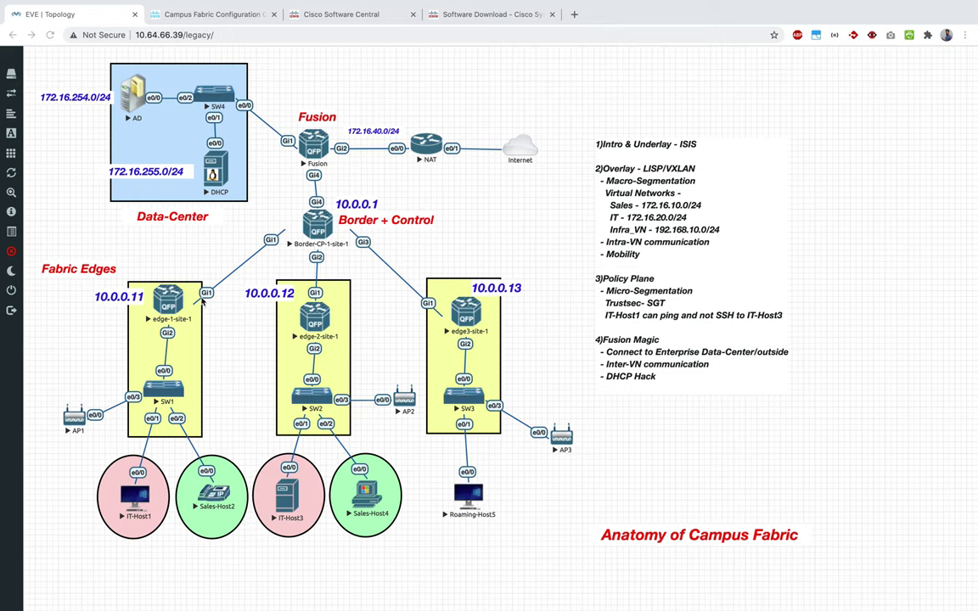
key("ctrl+Up")
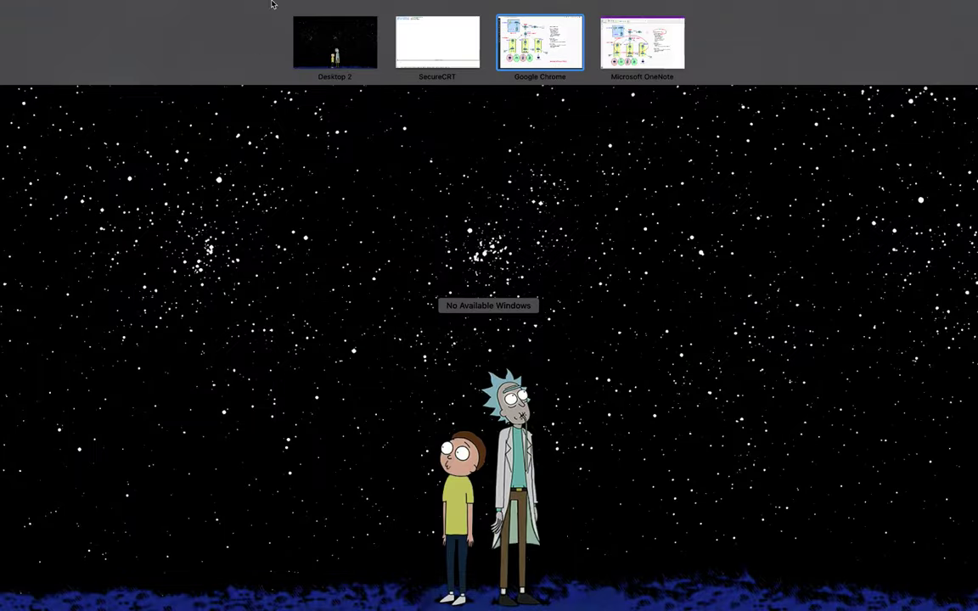
left_click(432, 42)
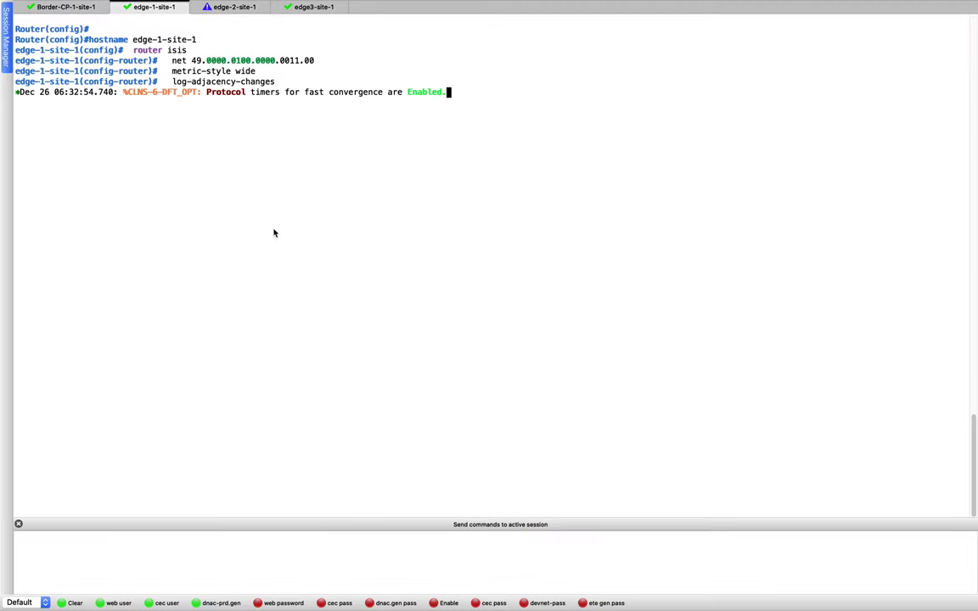
key("Return")
key("Return")
key("super+v")
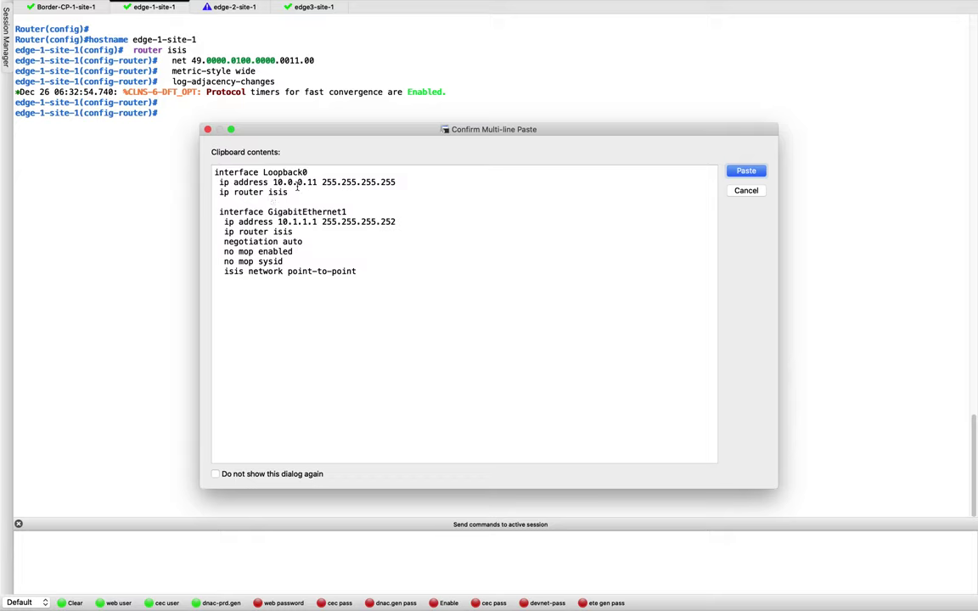
left_click_drag(319, 195, 198, 169)
left_click(285, 194)
left_click_drag(348, 213, 397, 221)
left_click(393, 256)
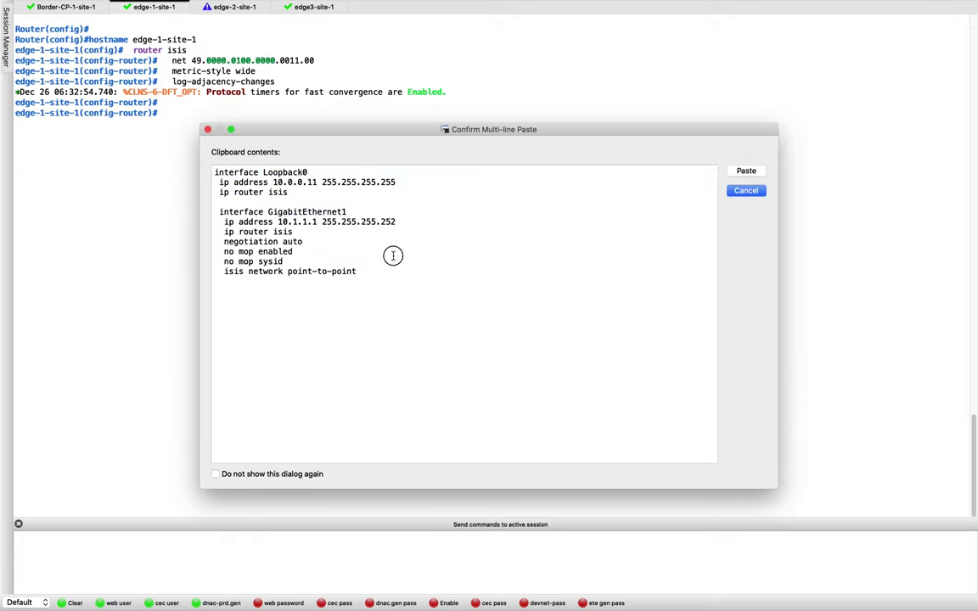
left_click_drag(371, 273, 218, 270)
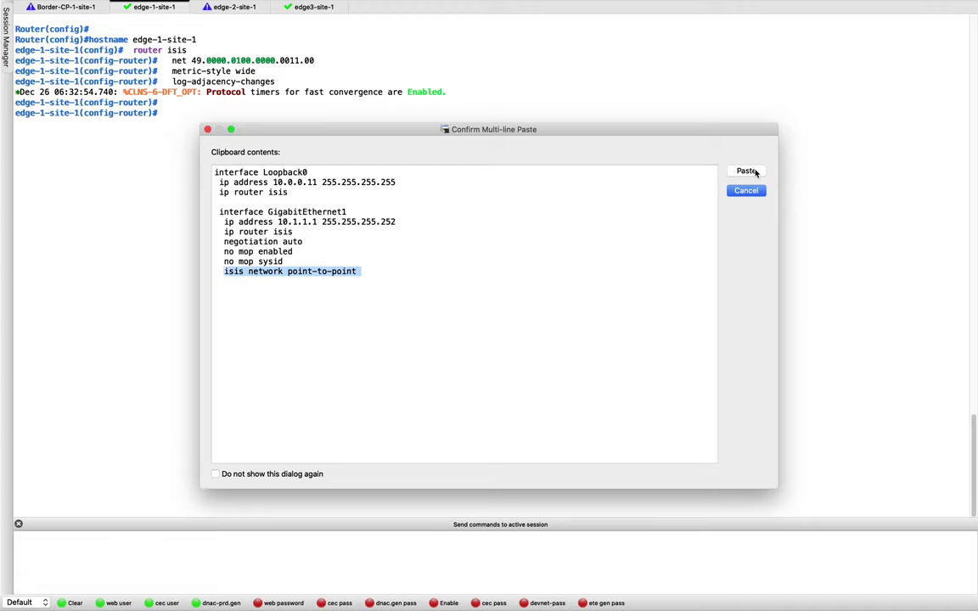
left_click(752, 172)
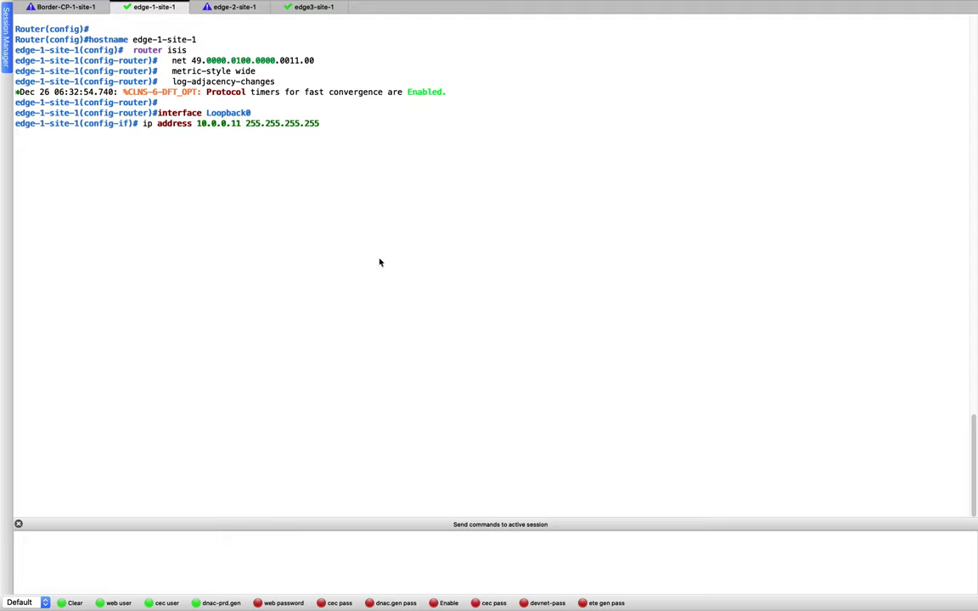
- Open the edge-2-site-1 console session and enter privileged mode and global configuration mode
left_click(241, 11)
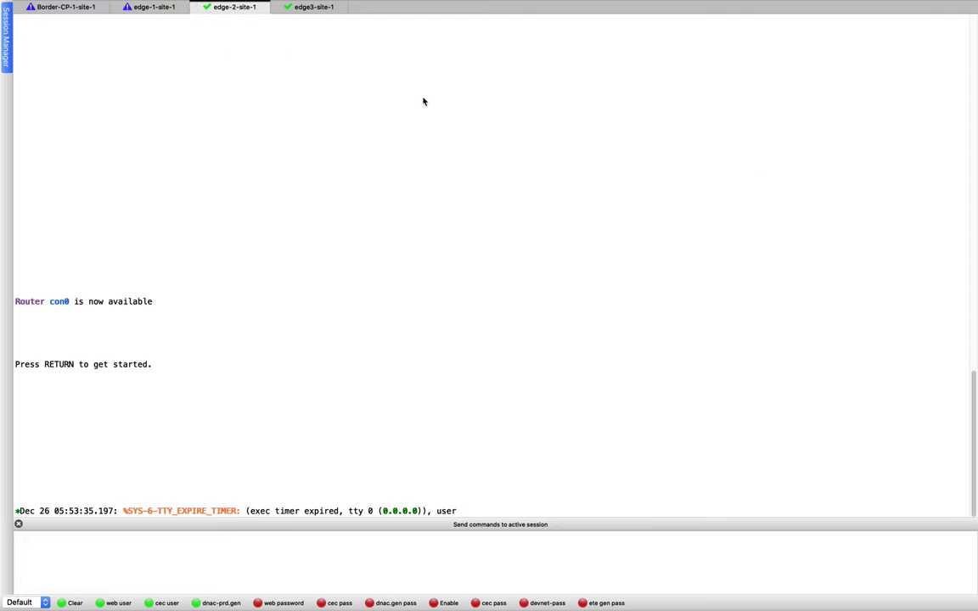
key("Return")
key("Return")
type("er>e")
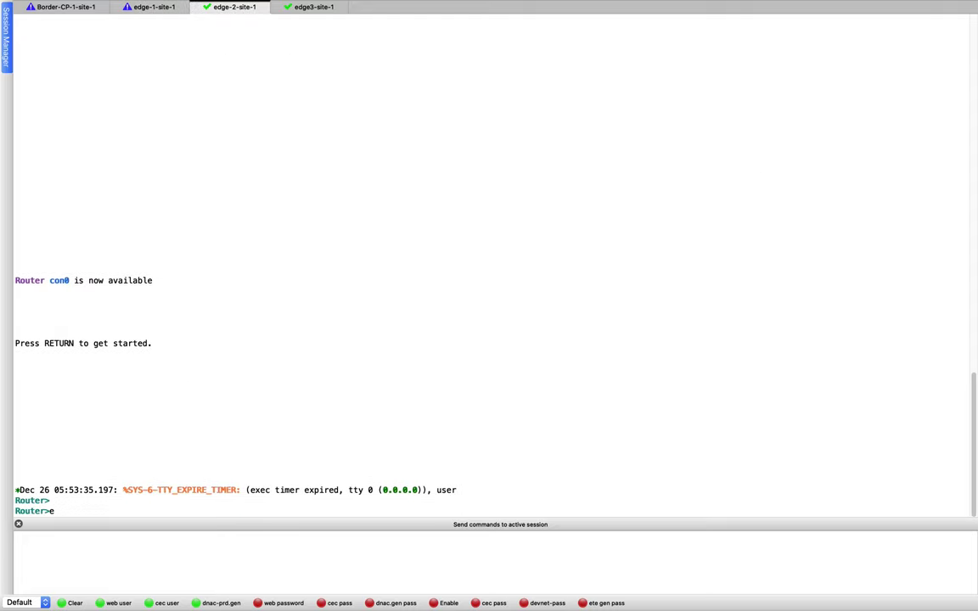
type("n")
key("Return")
type("conf t")
key("Return")
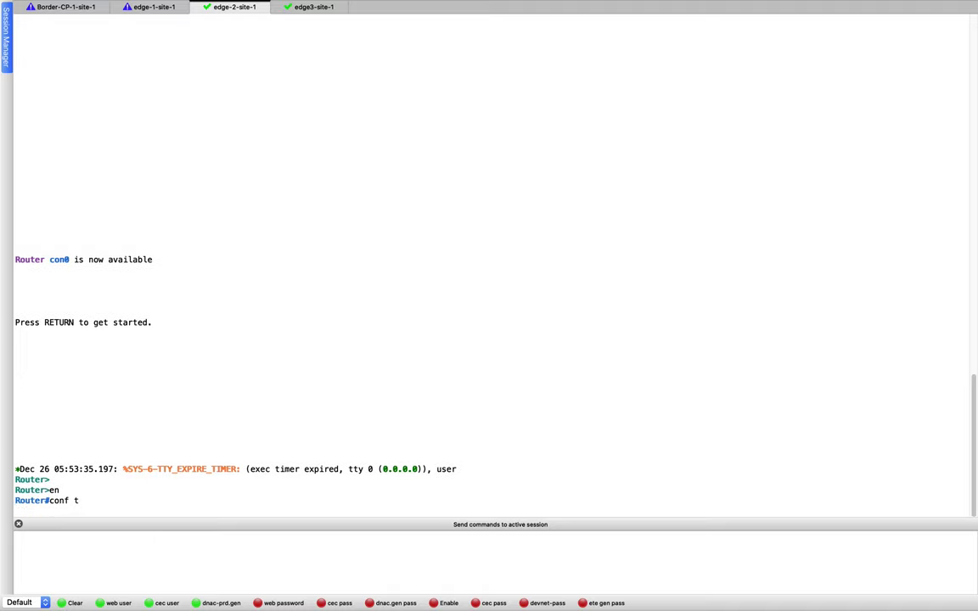
key("Return")
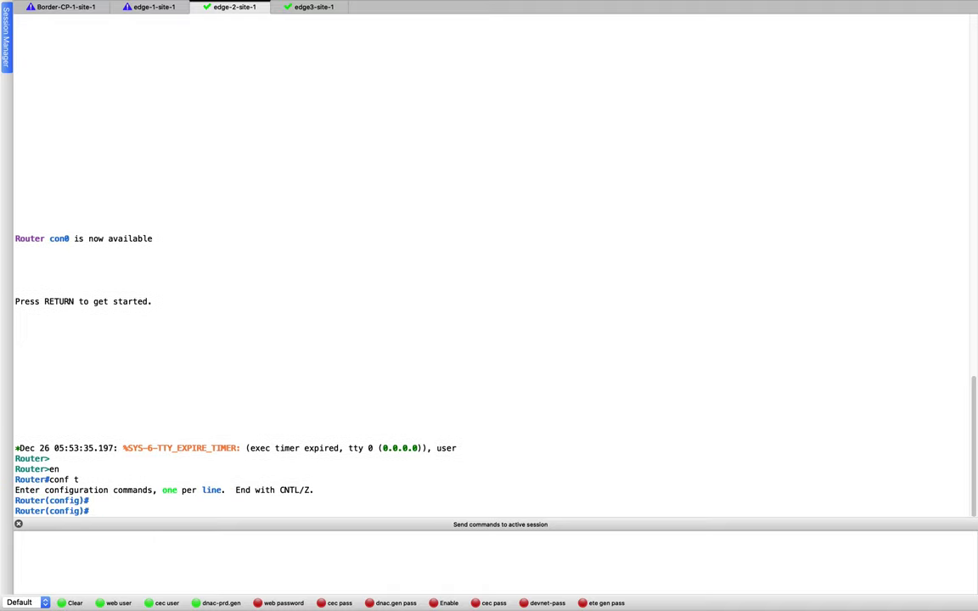
- Set the hostname of the second edge router to edge-2-site-1
key("super+Tab")
left_click(476, 323)
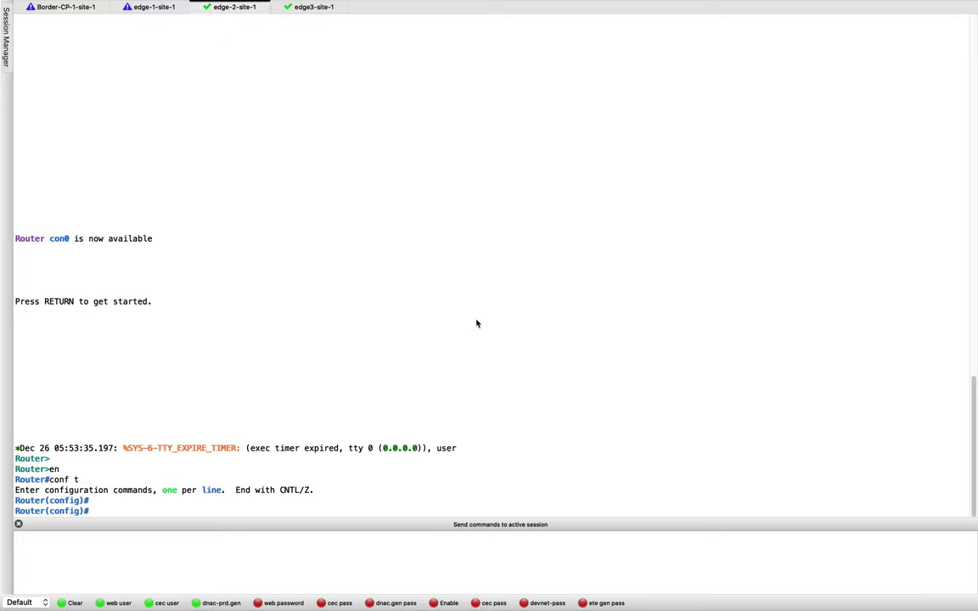
type("hostname edge-2-site-1")
key("Return")
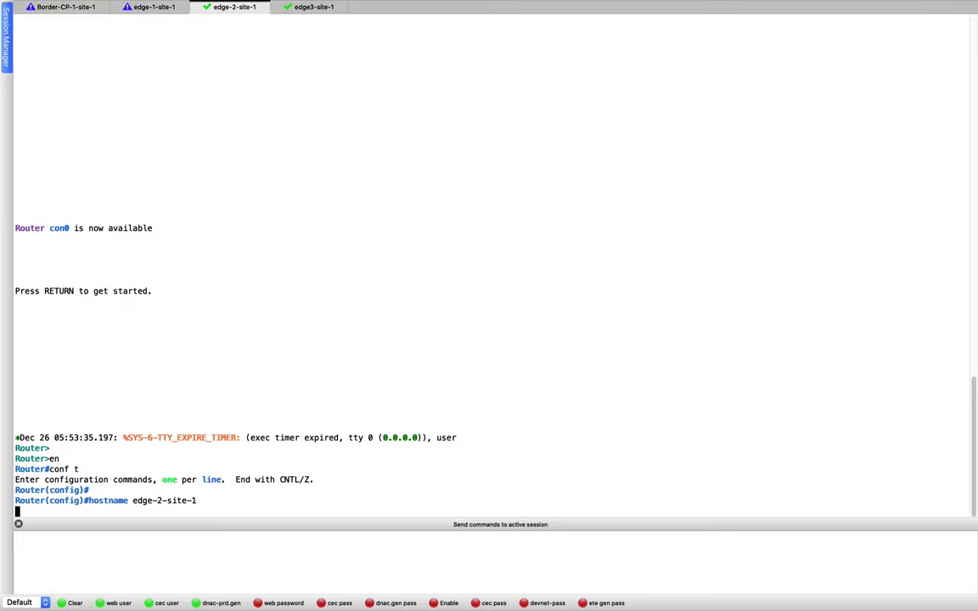
- Configure router isis on edge-2-site-1 with net 49.0000.0100.0000.0012.00, metric-style wide and log-adjacency-changes
key("super+Tab")
left_click(585, 332)
key("super+v")
key("Return")
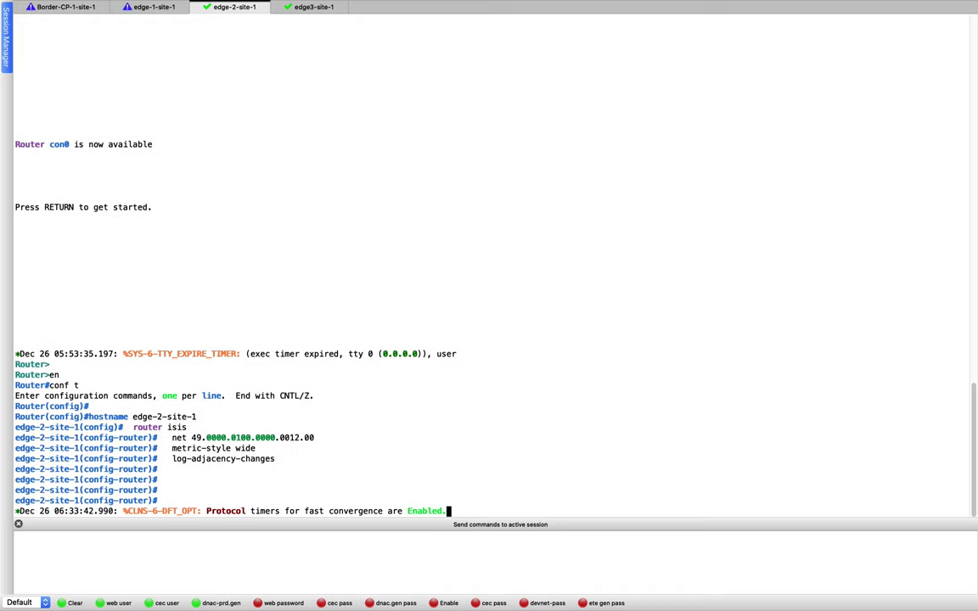
- Configure edge-2-site-1's Loopback0 as 10.0.0.12/32 and GigabitEthernet1 as 10.1.1.5/30 with ip router isis, negotiation auto, MOP disabled and isis network point-to-point
key("super+Tab")
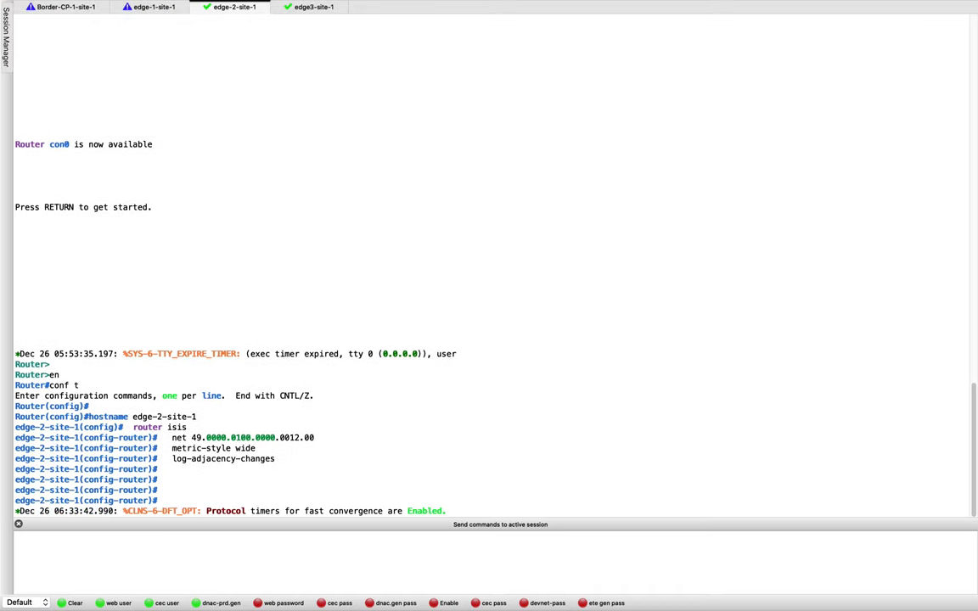
key("super+v")
key("Return")
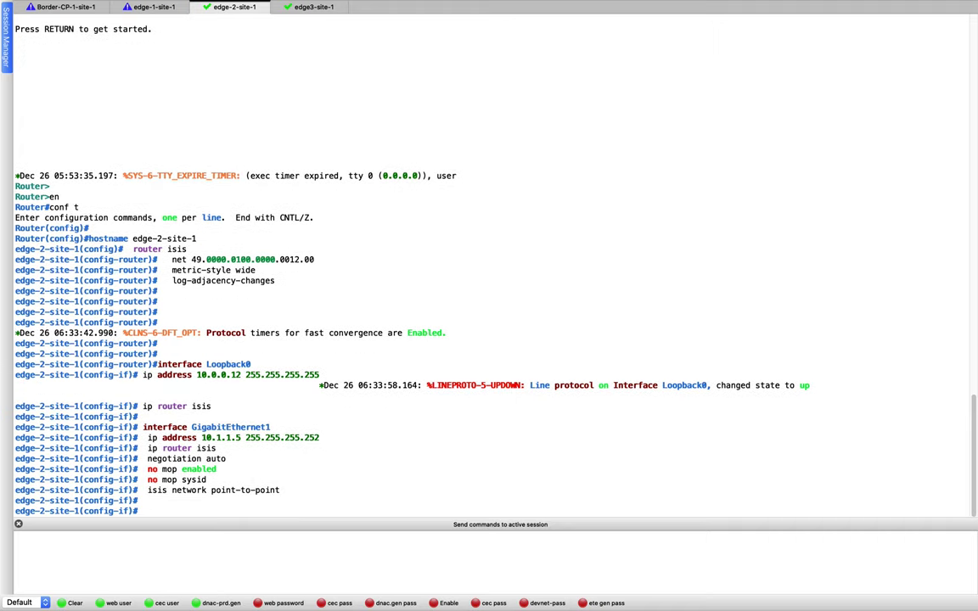
- Review the EVE topology in Chrome, and in SecureCRT enter global configuration mode on the edge3-site-1 console session
key("ctrl+Up")
left_click(505, 59)
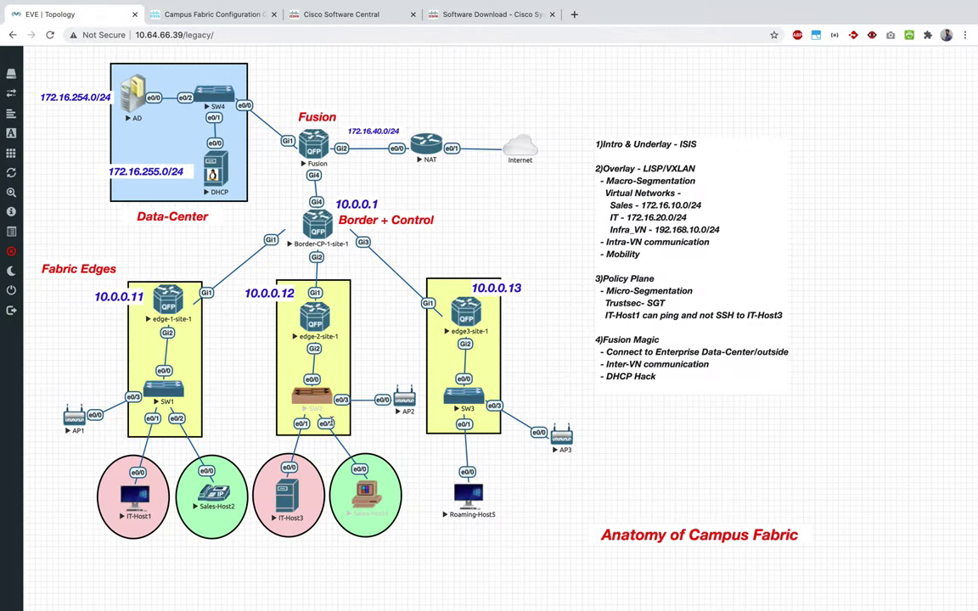
key("ctrl+Up")
left_click(425, 56)
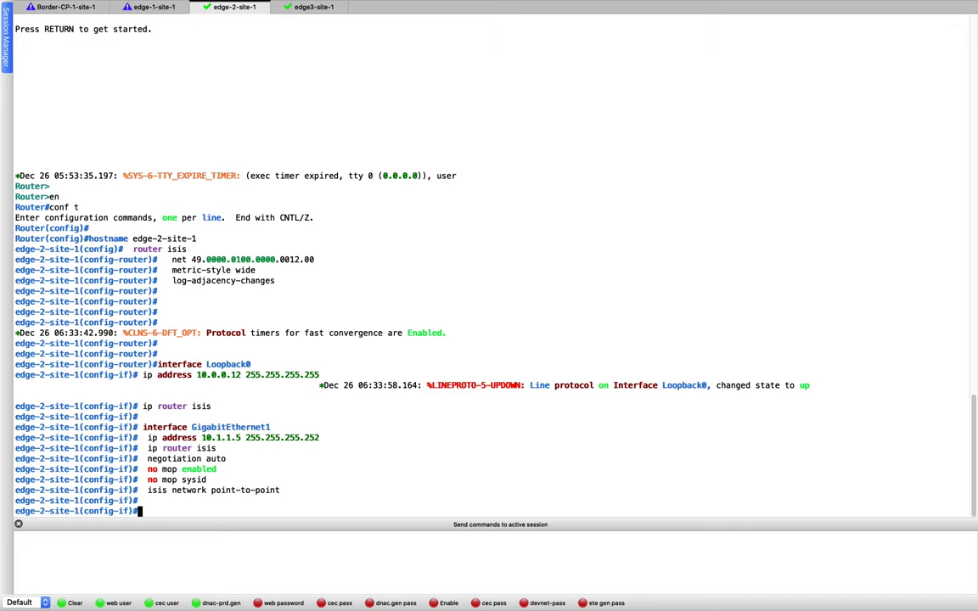
left_click(305, 8)
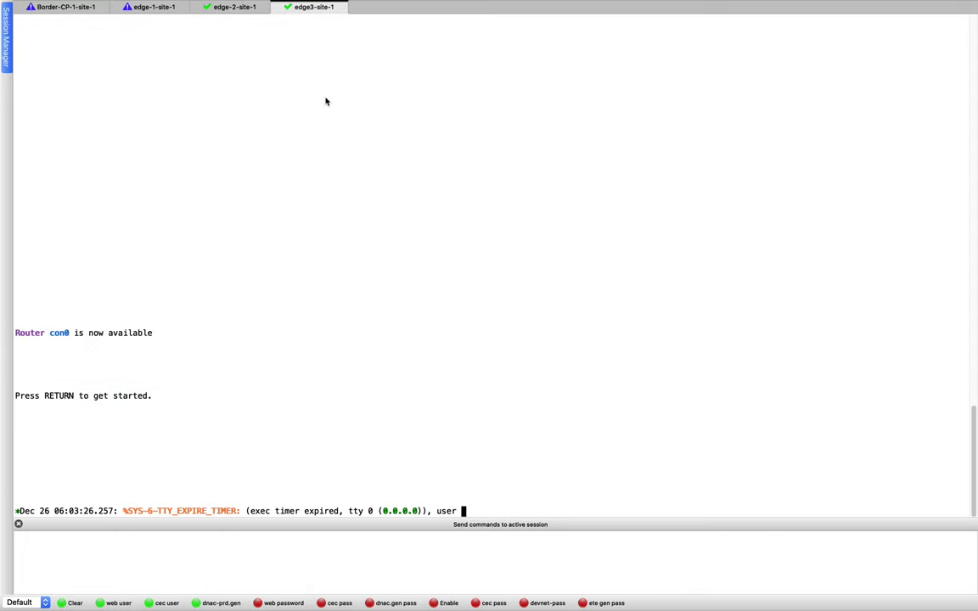
key("Return")
key("Return")
key("Return")
key("Return")
key("Return")
type("en")
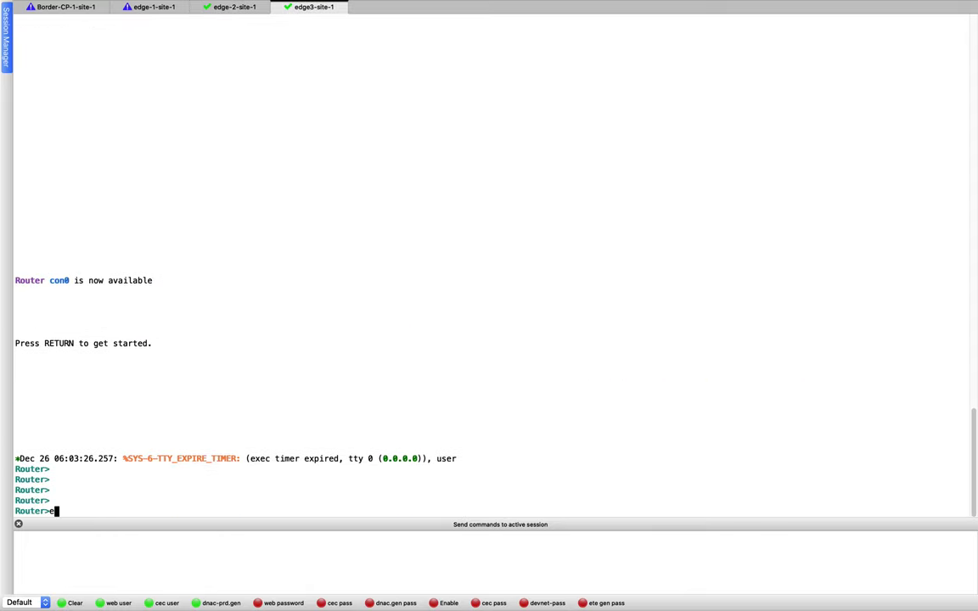
key("Return")
type("conf t'")
key("Return")
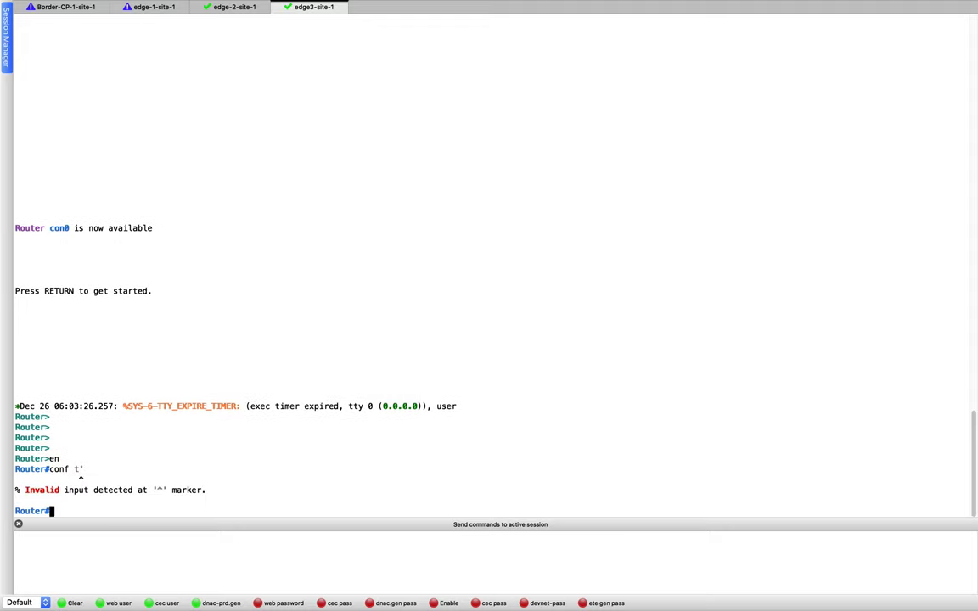
type("conf t")
key("Return")
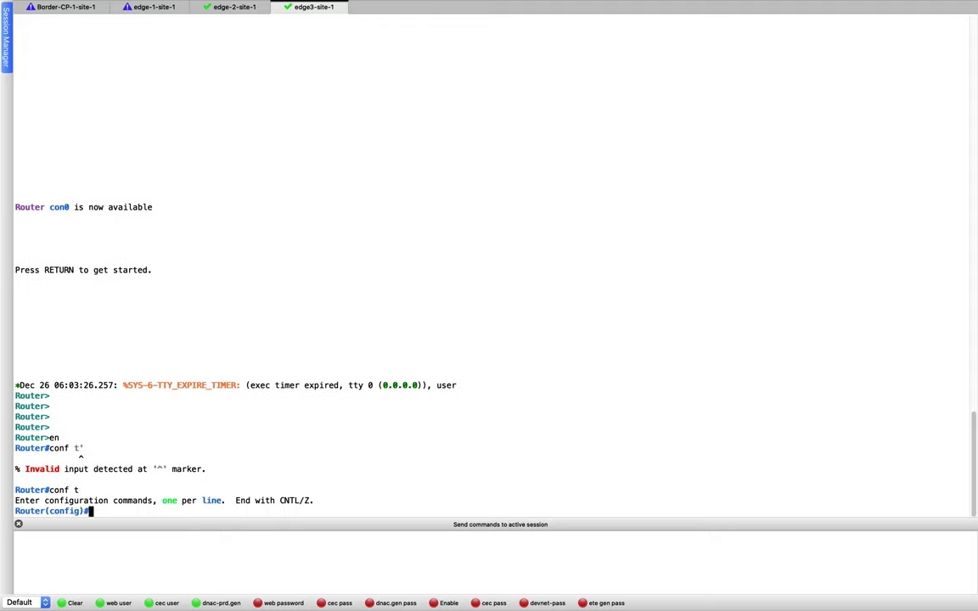
- Set the hostname of the third edge router to edge-3-site-1
key("super+Tab")
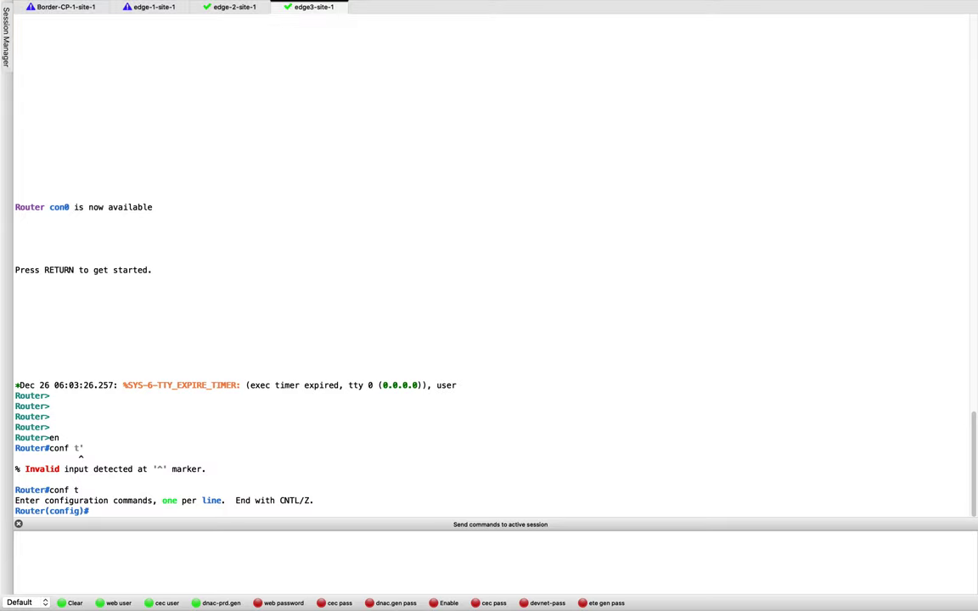
left_click(492, 255)
type("hostname edge-3-site-1")
key("Return")
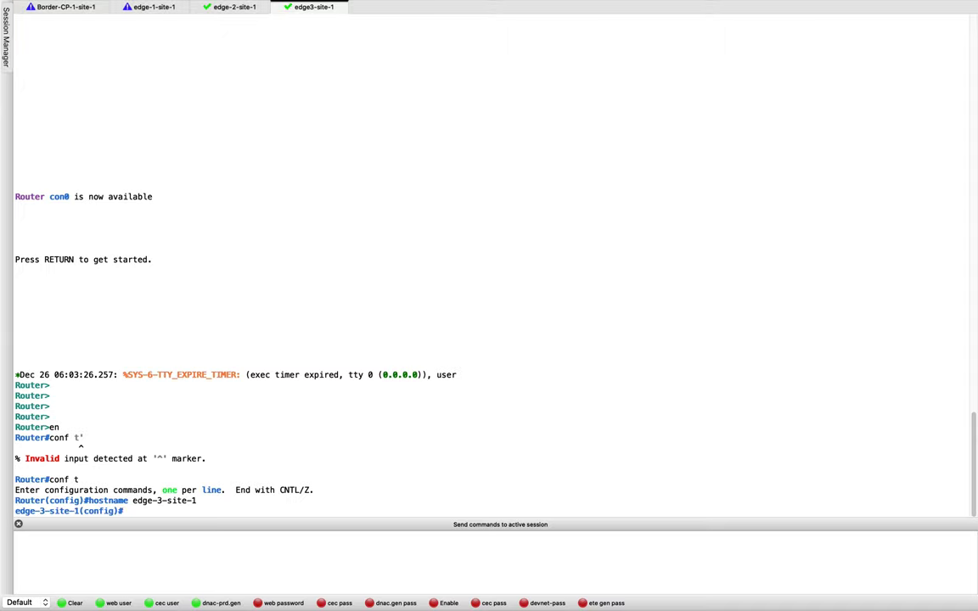
- Configure router isis on edge-3-site-1 with net 49.0000.0100.0000.0013.00, metric-style wide and log-adjacency-changes
left_click(724, 239)
type("router isis")
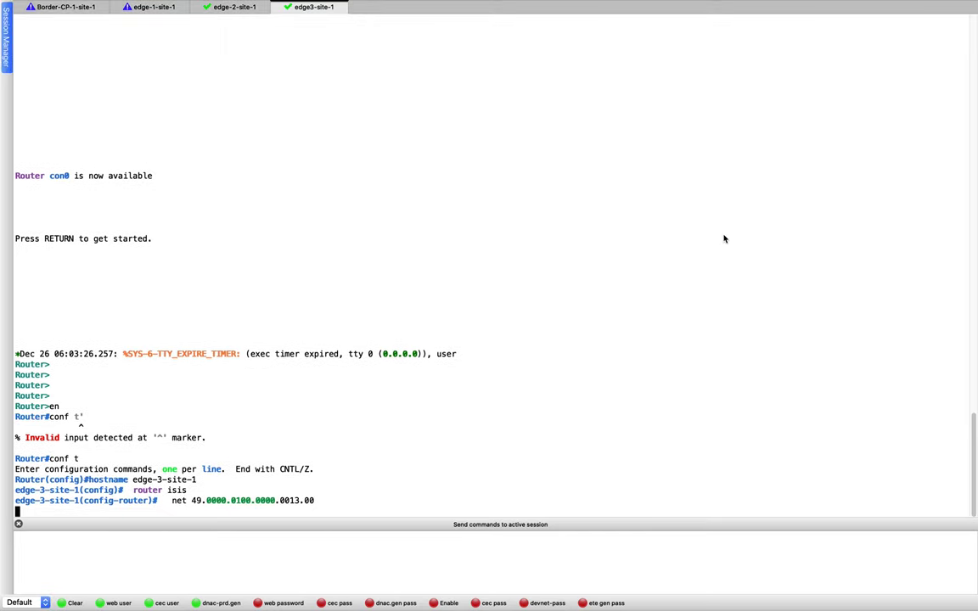
left_click_drag(285, 501, 299, 503)
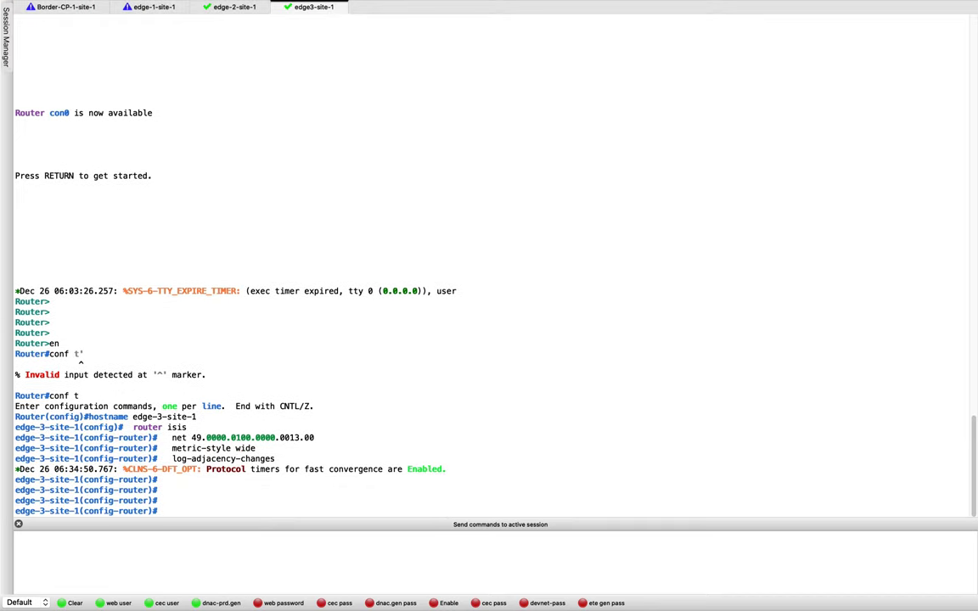
- Configure Loopback0 on edge-3-site-1 with ip address 10.0.0.13 255.255.255.255 and ip router isis
key("super+v")
key("Return")
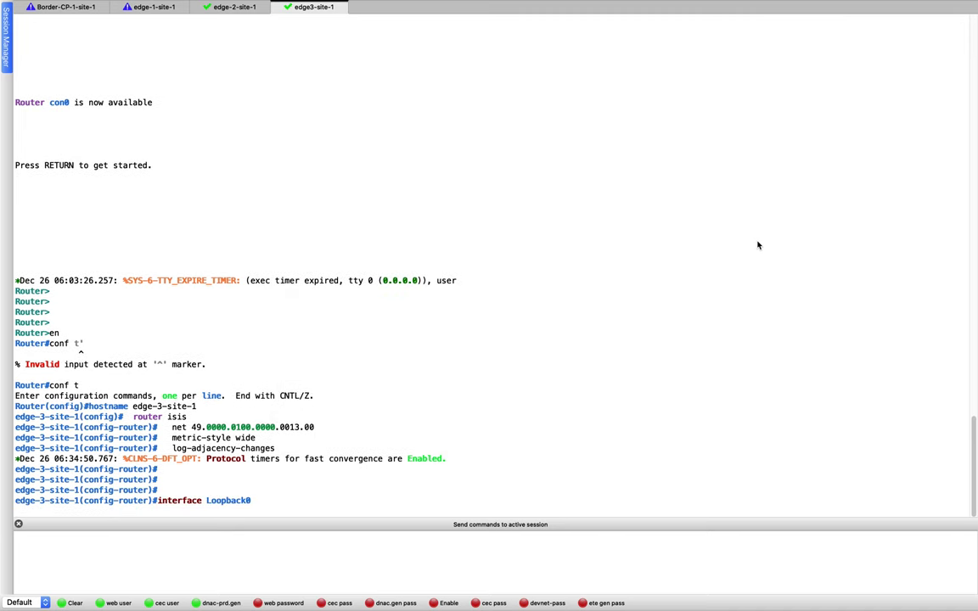
- Switch to the Border-CP-1-site-1 session and leave configuration mode with the end command
left_click(72, 8)
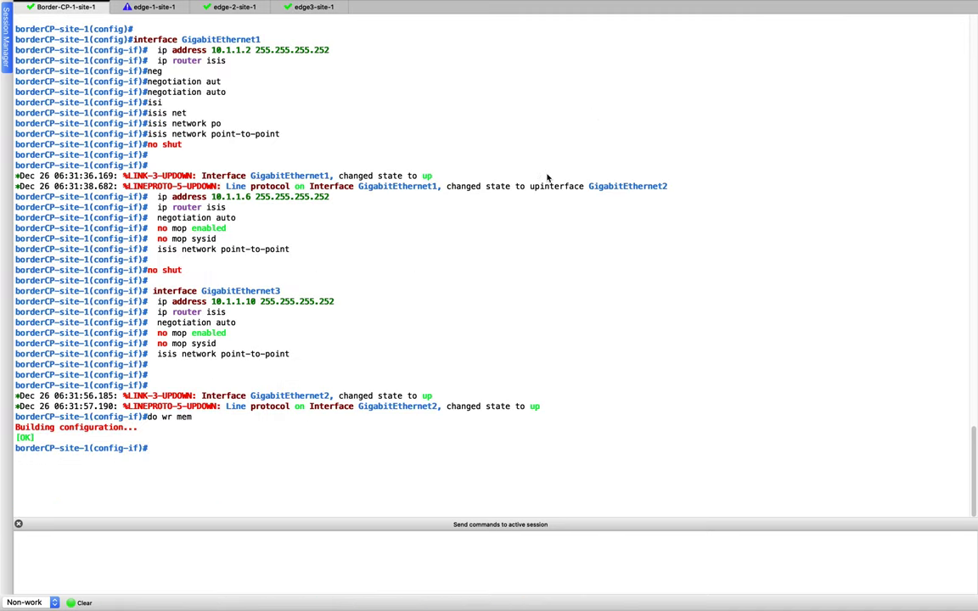
key("Return")
key("Return")
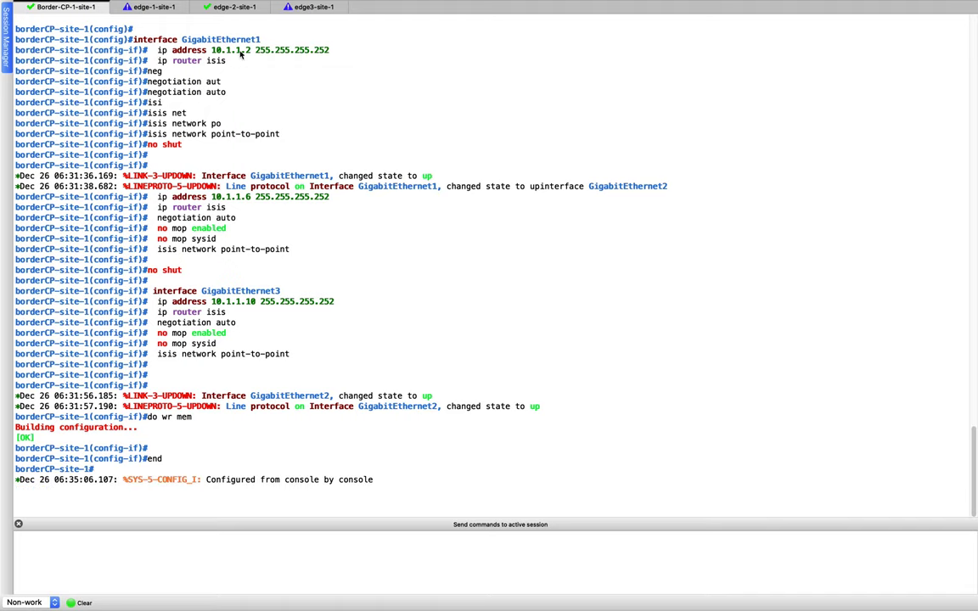
- Check the edge-1-site-1 and edge-2-site-1 consoles for their prompts and the interface configuration entered there
left_click(154, 7)
key("Return")
key("Return")
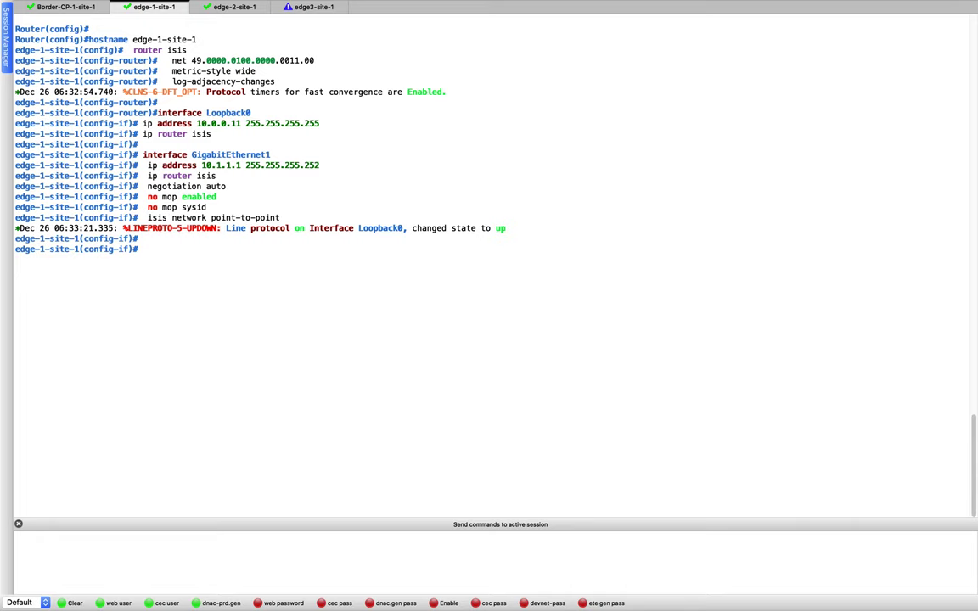
left_click(231, 7)
key("Return")
key("Return")
key("Return")
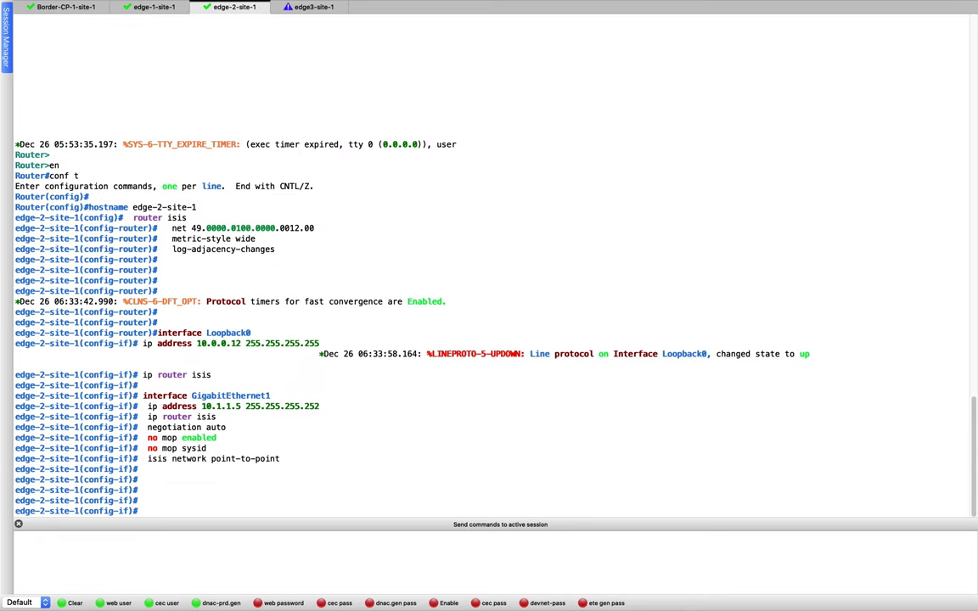
- Configure GigabitEthernet1 on edge-3-site-1 as 10.1.1.9 255.255.255.252 with ip router isis, negotiation auto, MOP disabled and isis network point-to-point
left_click(299, 8)
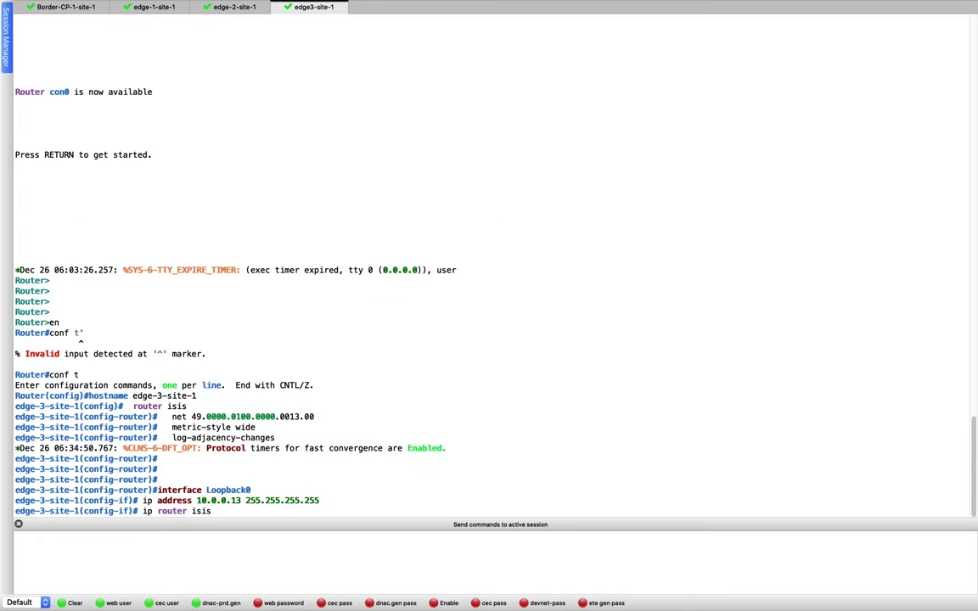
key("Return")
type("interface GigabitEthernet1  ip address 10.1.1.9 255.255.255.252")
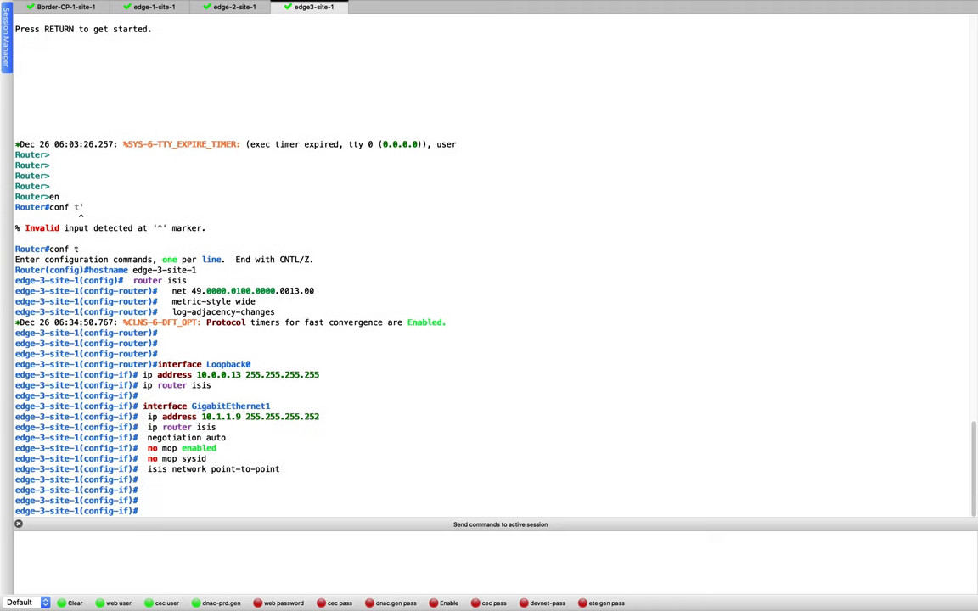
left_click(373, 559)
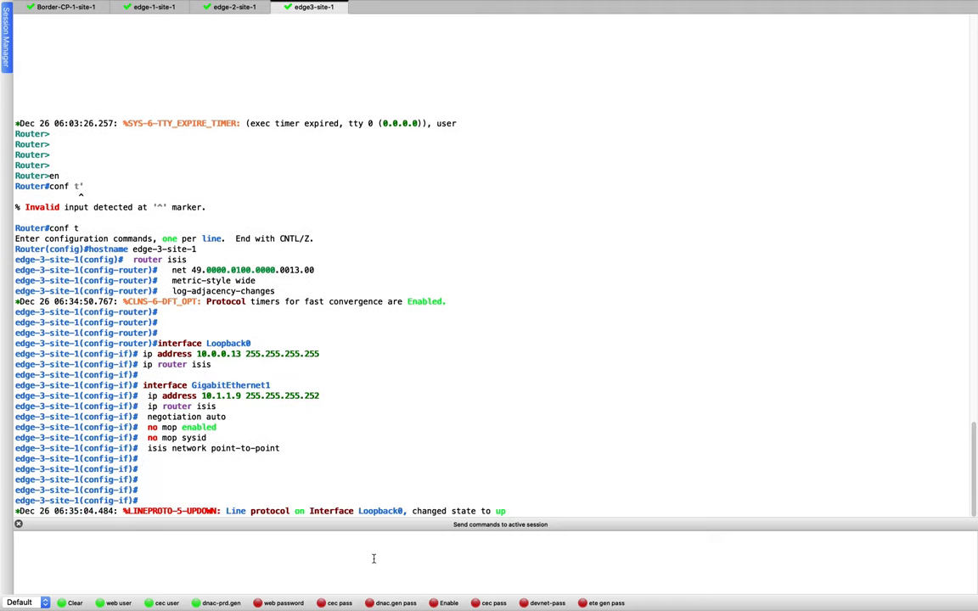
key("Return")
key("Return")
key("Return")
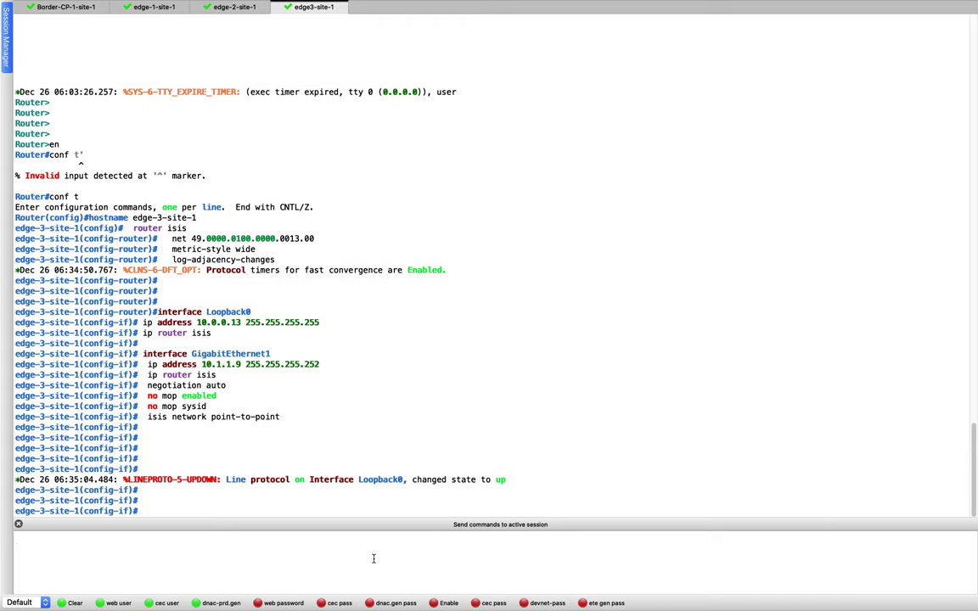
- End configuration mode on edge-3-site-1 and return to its privileged EXEC prompt
left_click(344, 413)
type("end")
key("Return")
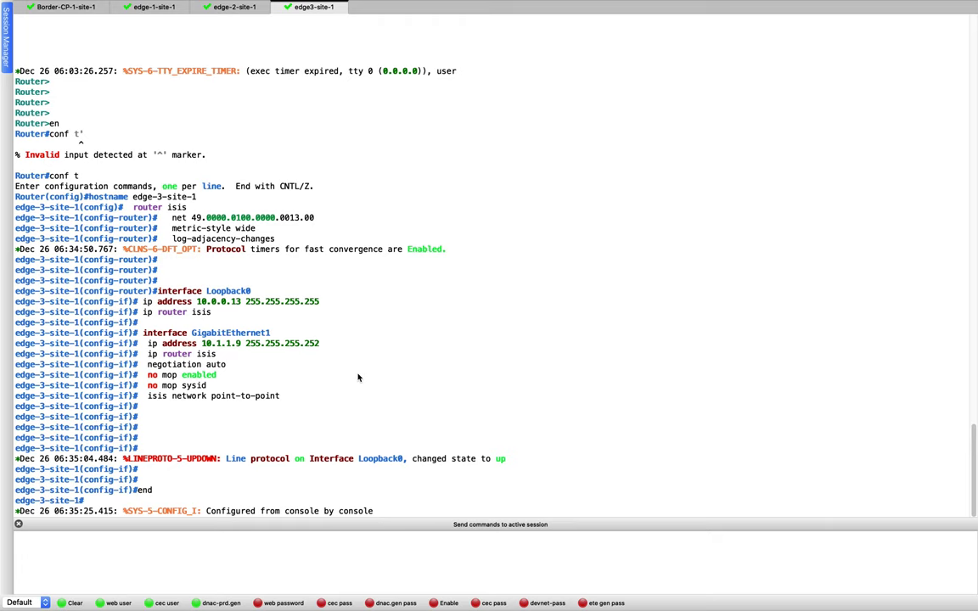
key("Return")
key("Return")
key("Return")
key("Return")
key("Return")
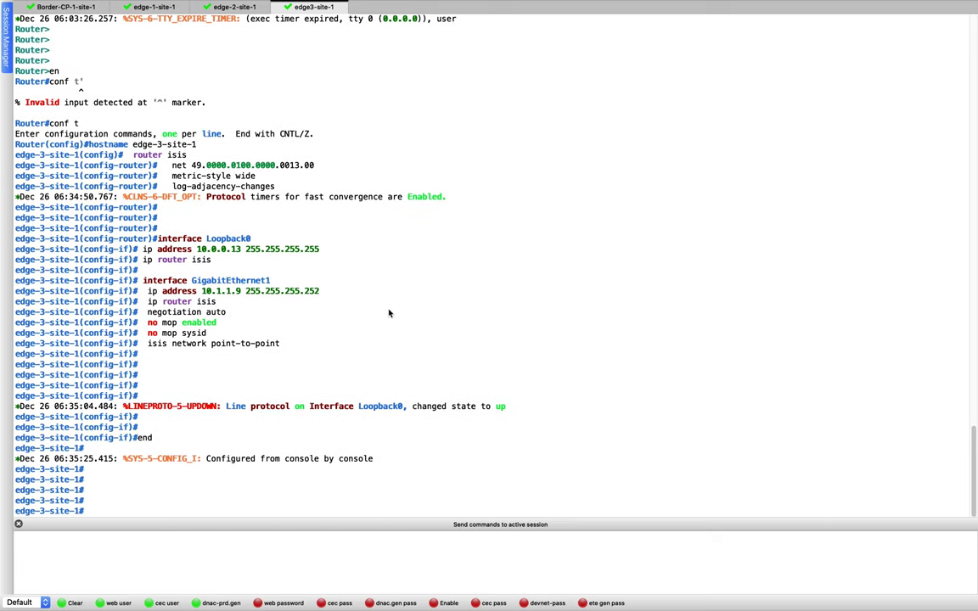
- Run show isis neighbors on the Border-CP-1-site-1 console to check the IS-IS adjacencies
left_click(67, 7)
key("Return")
key("Return")
key("Return")
type("show isi")
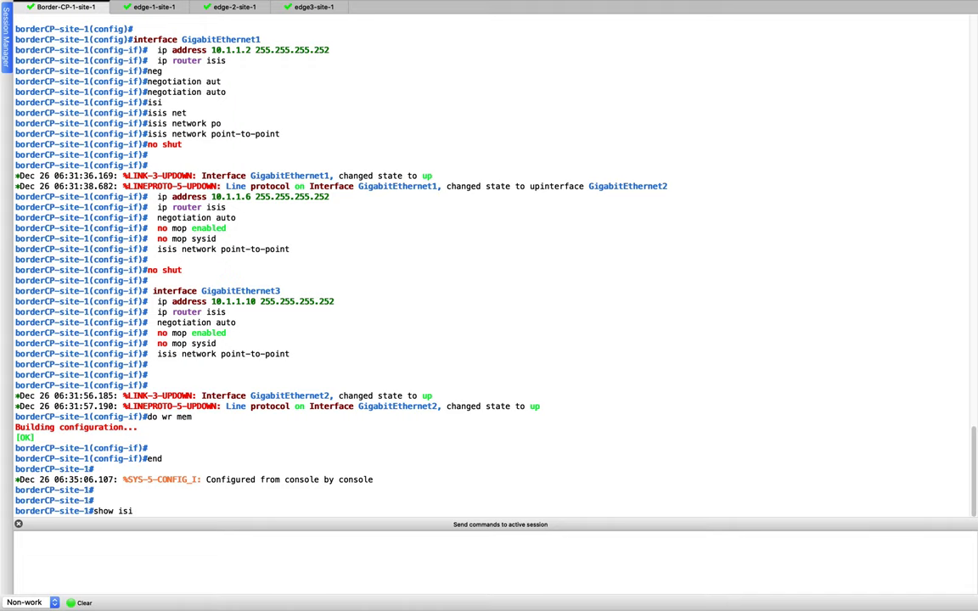
type("s nei")
key("Tab")
key("Return")
key("Return")
key("Return")
key("Return")
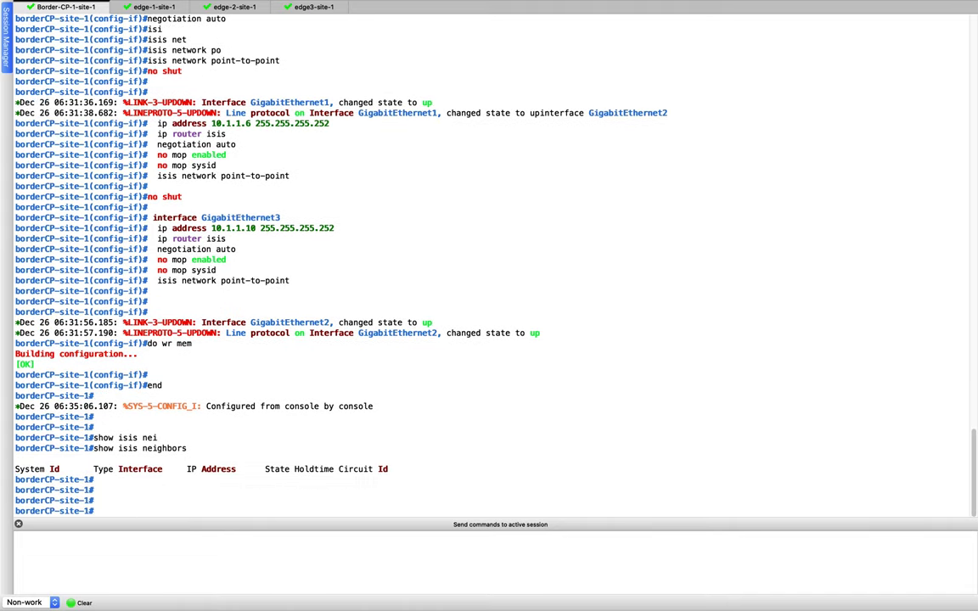